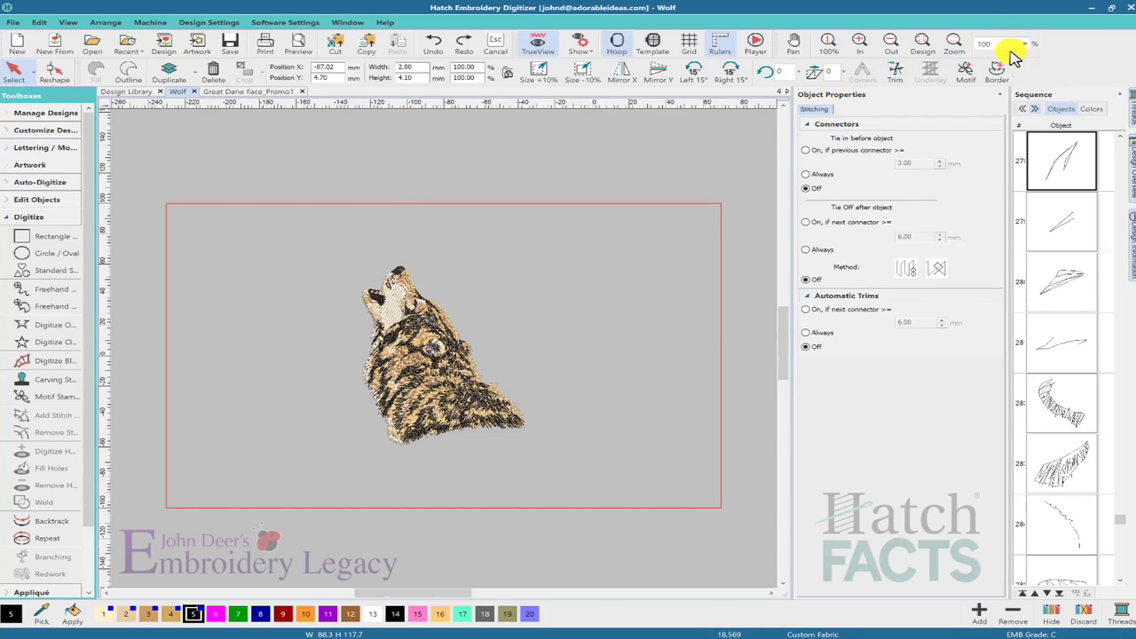
- Examine the wolf design's stitching at 265% zoom, both with TrueView and as plain stitches, and return to 100%
type("265")
key("Return")
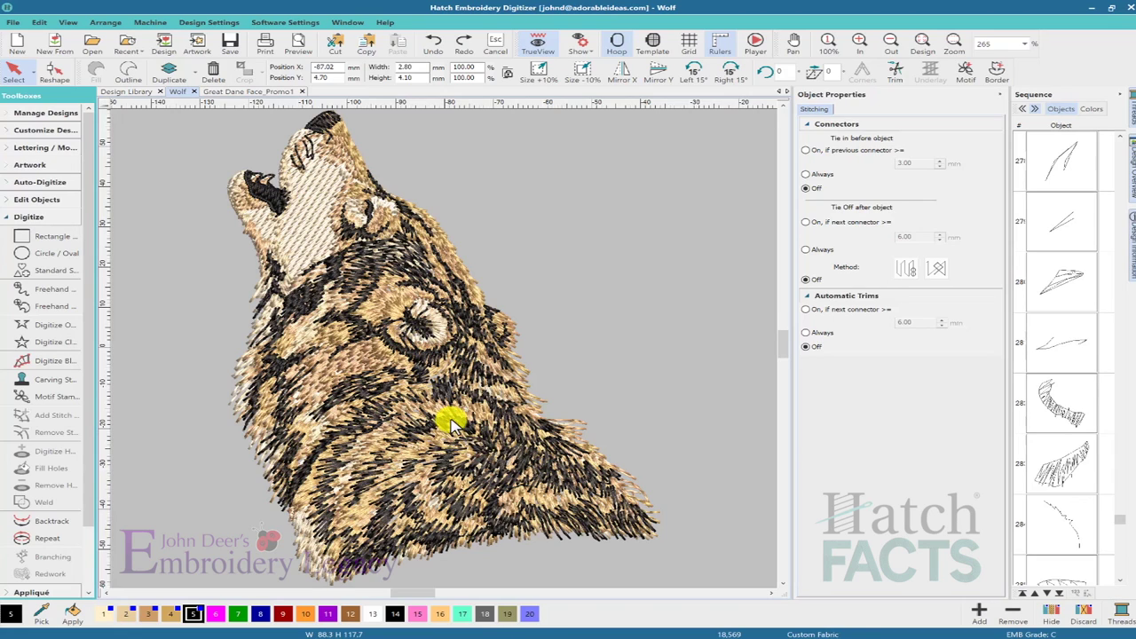
key("Escape")
key("t")
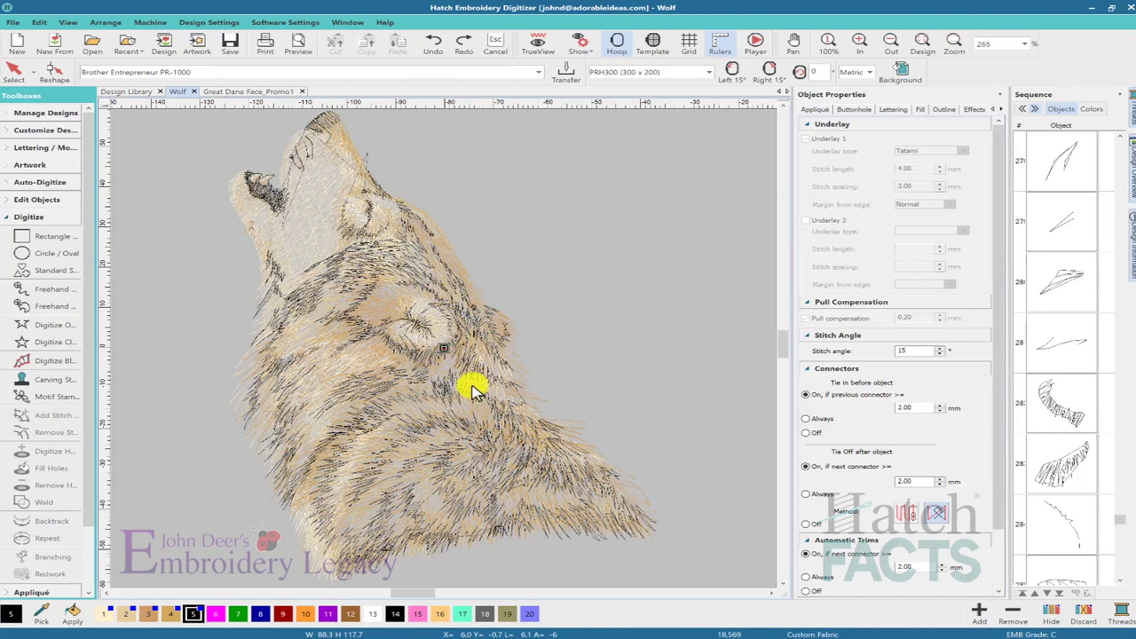
key("t")
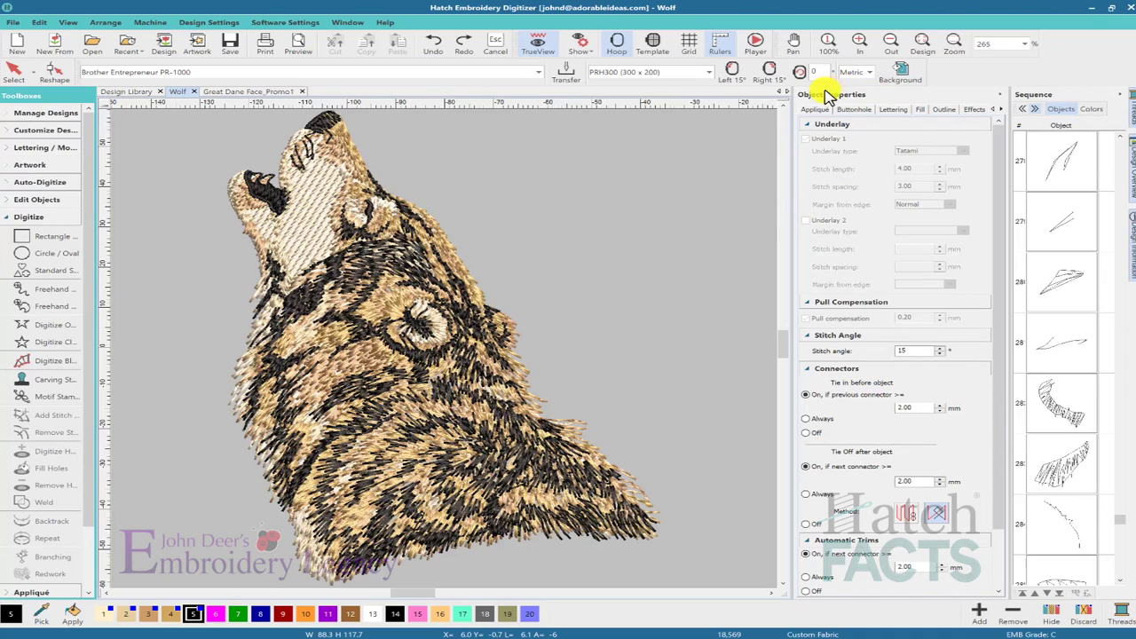
key("1")
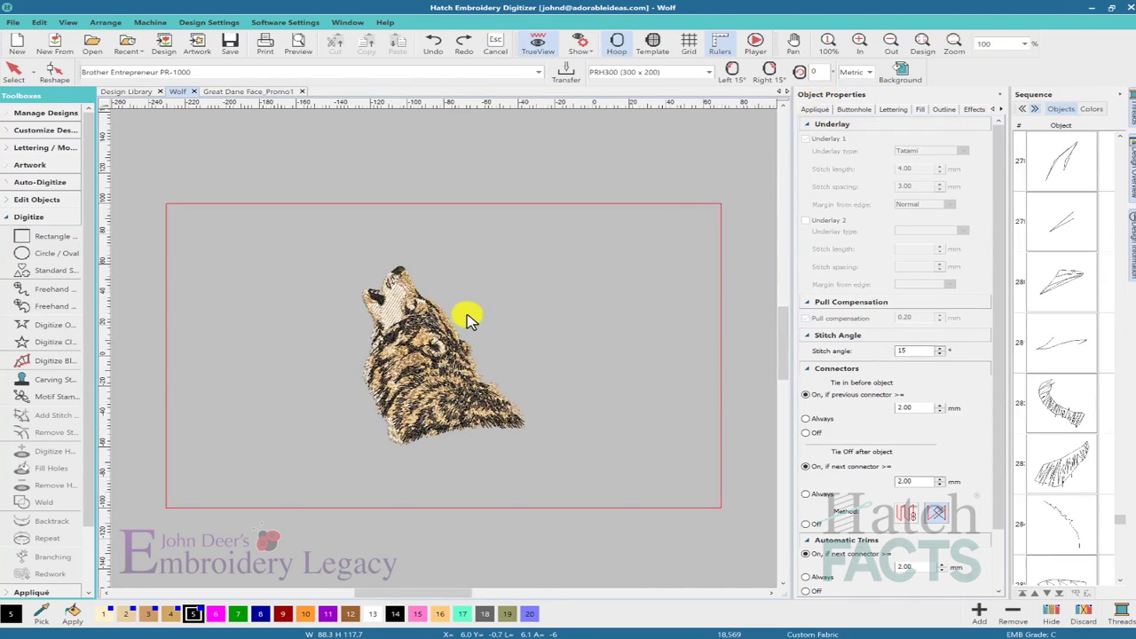
- Duplicate the entire wolf design
left_click(411, 308)
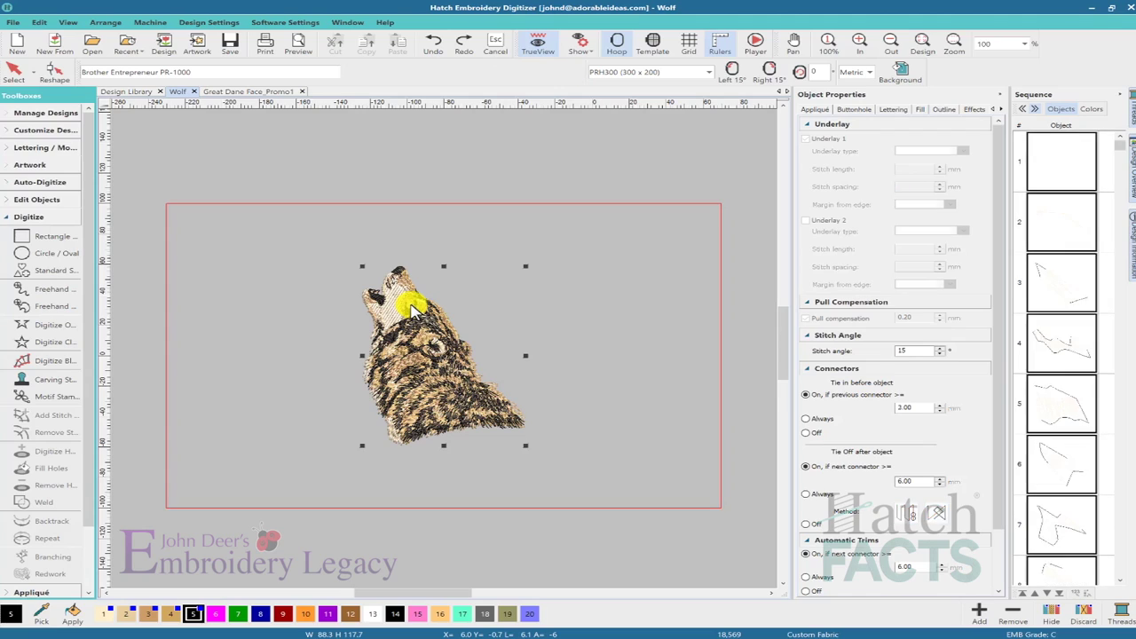
right_click(417, 353)
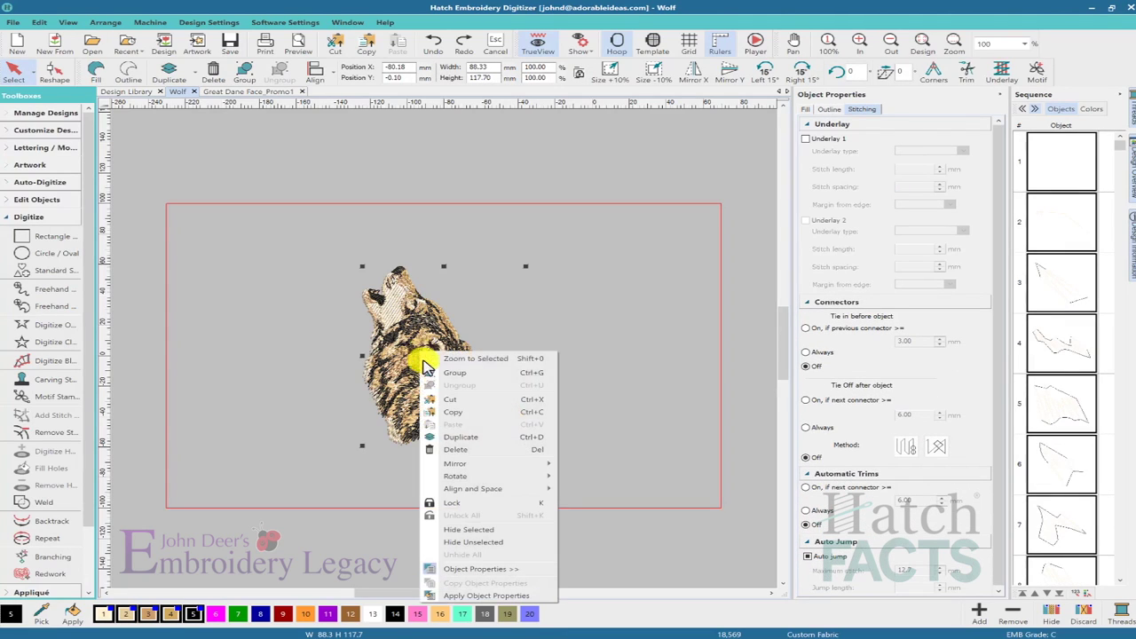
left_click(457, 438)
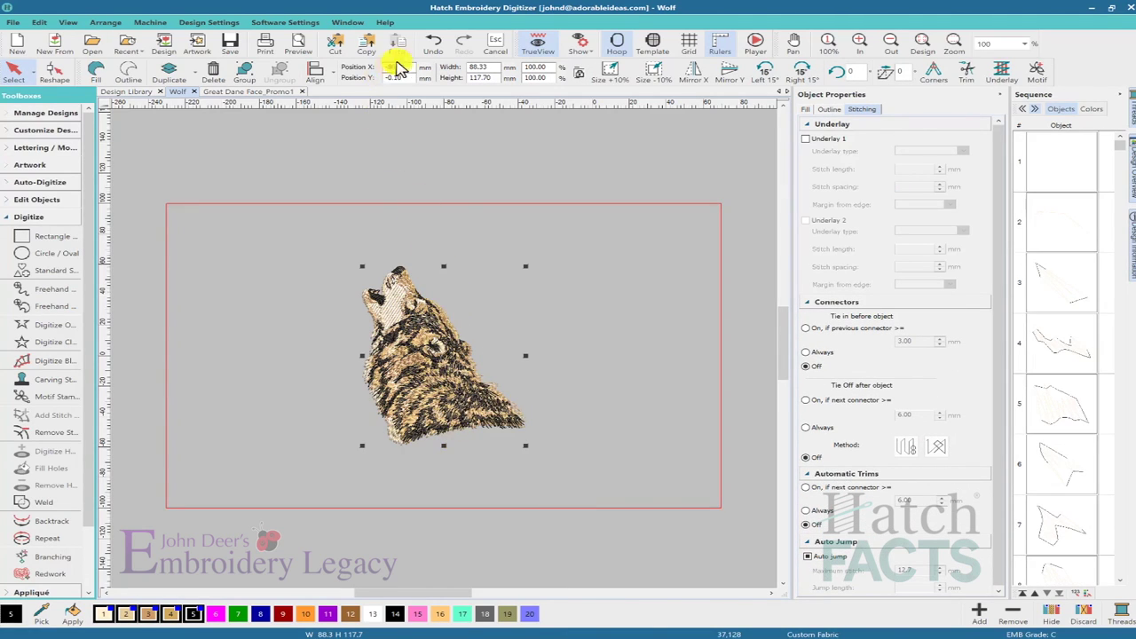
- Scale the wolf duplicate proportionally to a height of 199 mm and move it beside the original, right of it
double_click(495, 78)
key("Return")
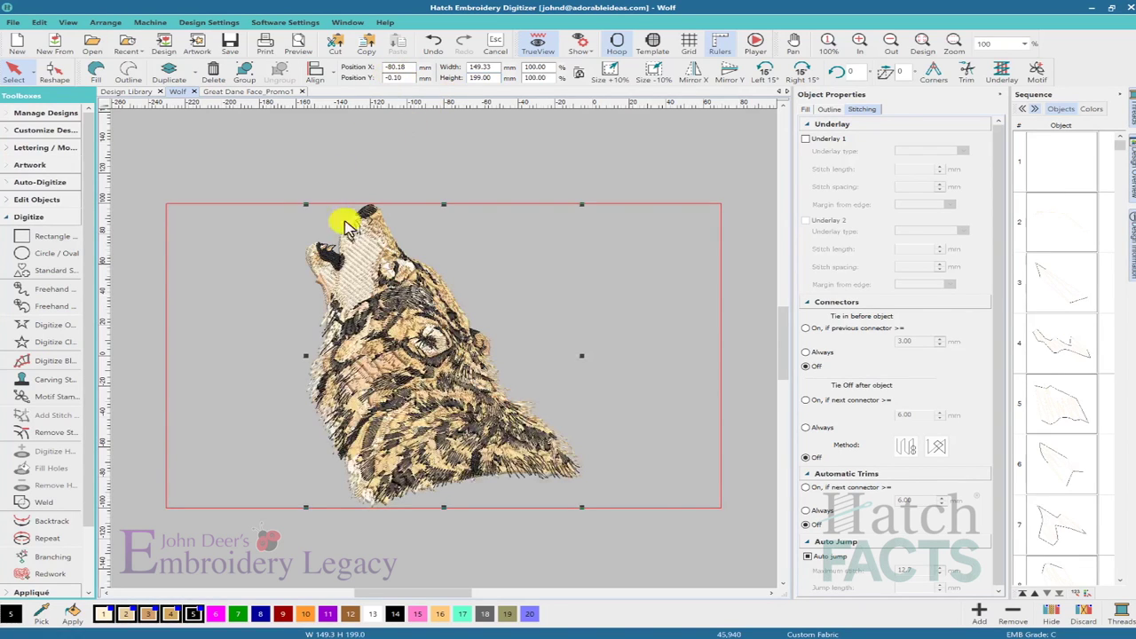
left_click_drag(645, 320, 719, 319)
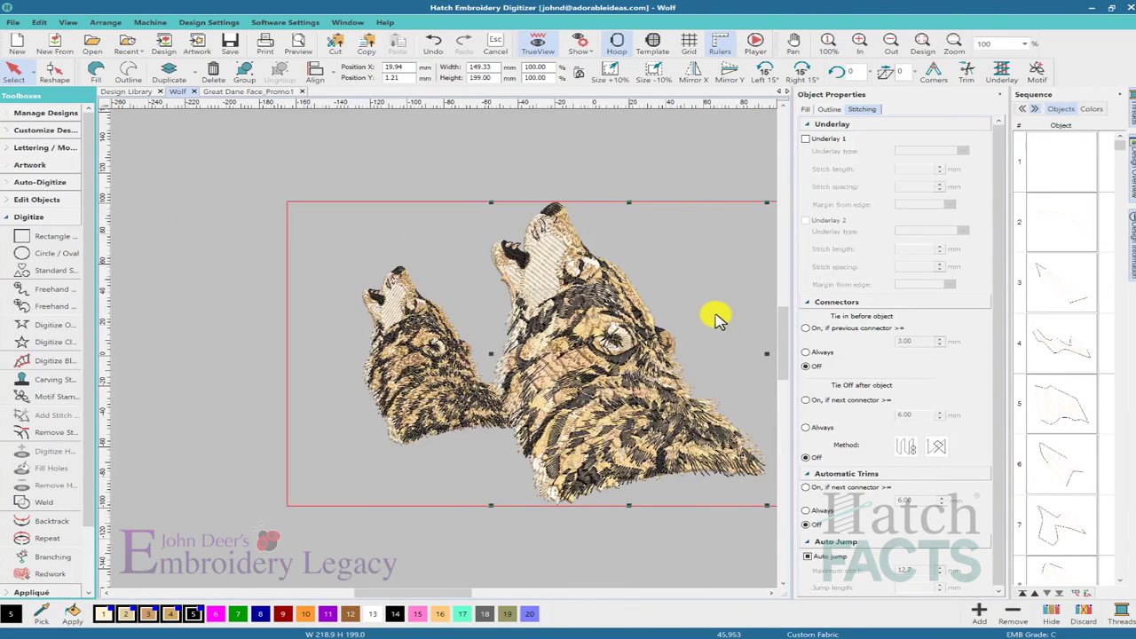
left_click(772, 592)
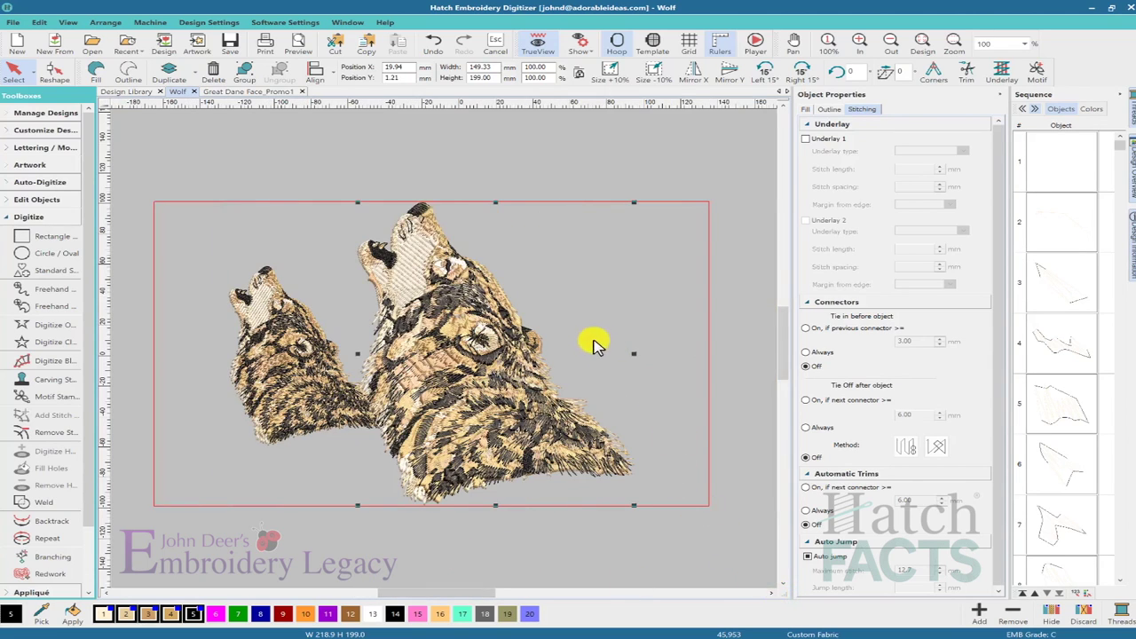
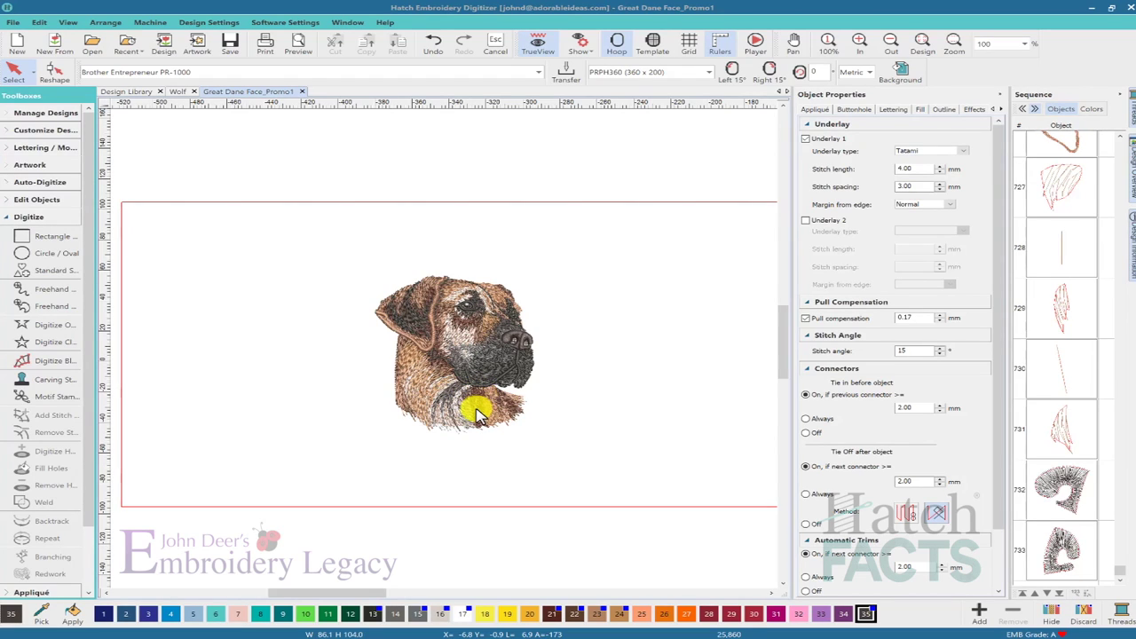
- Duplicate the entire Great Dane face design
left_click(471, 398)
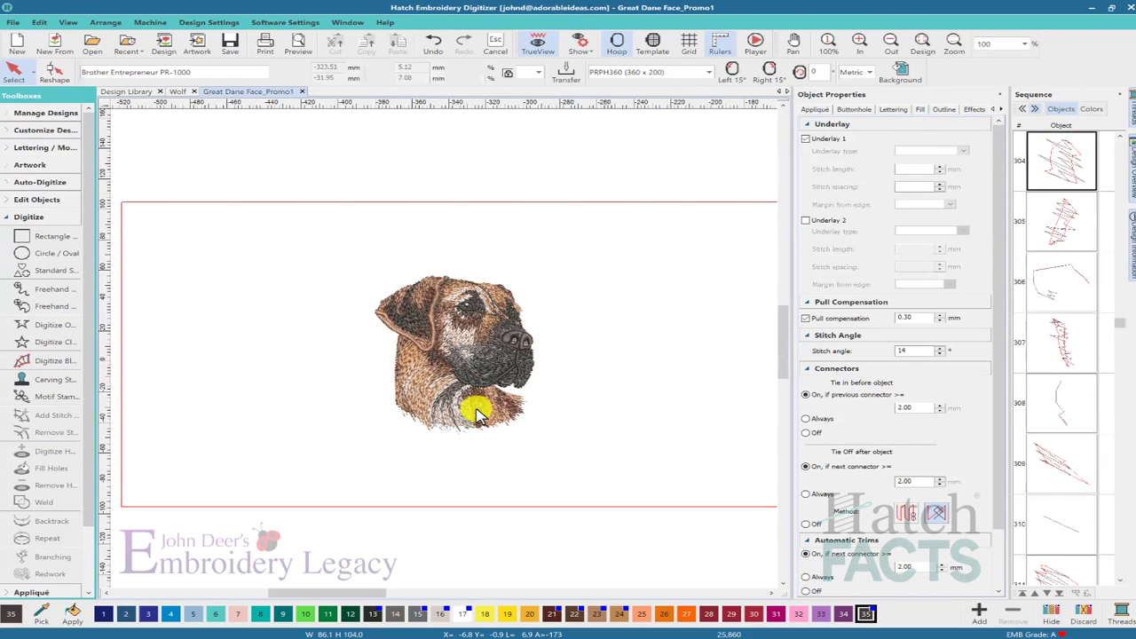
right_click(491, 309)
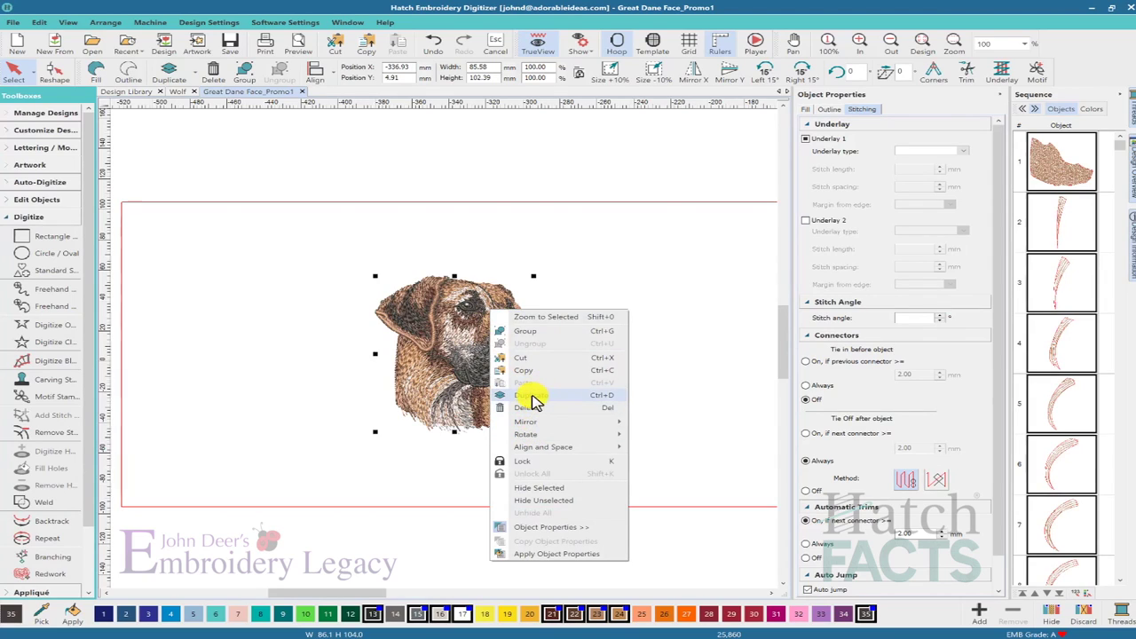
left_click(532, 399)
- Scale the Great Dane duplicate proportionally to a height of 199 mm and move it to the right of the original
double_click(479, 78)
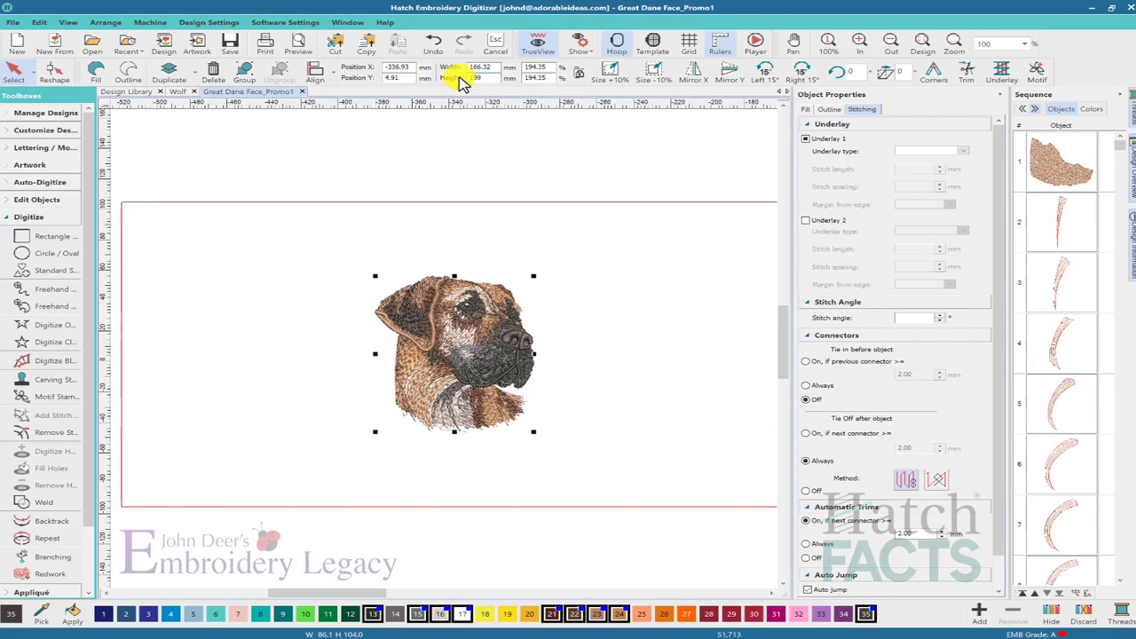
double_click(535, 78)
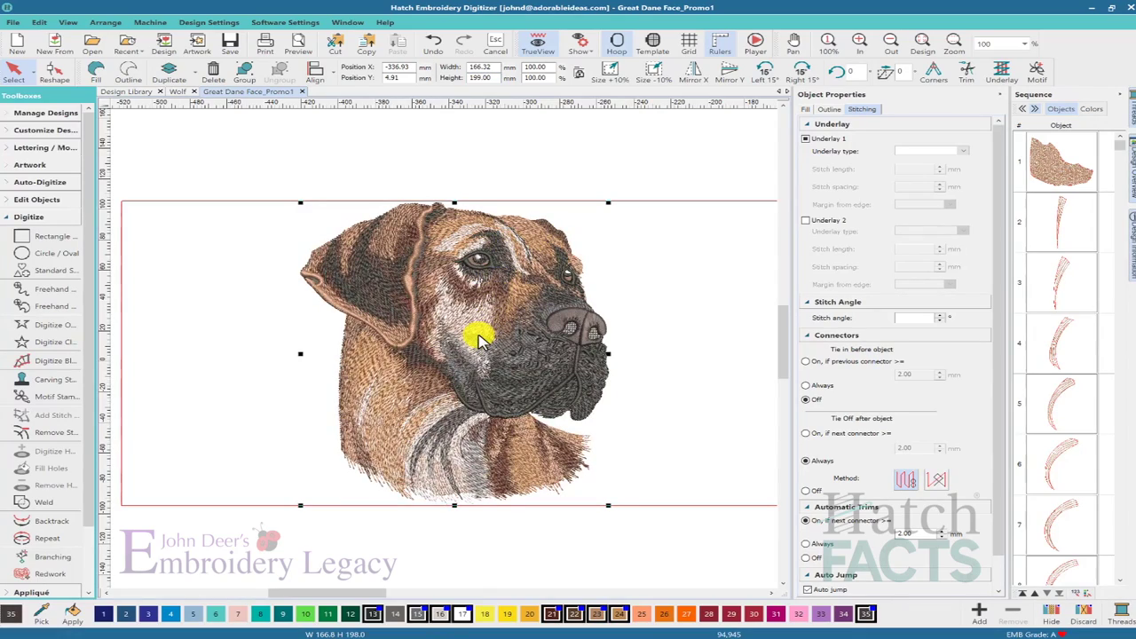
left_click_drag(484, 337, 596, 343)
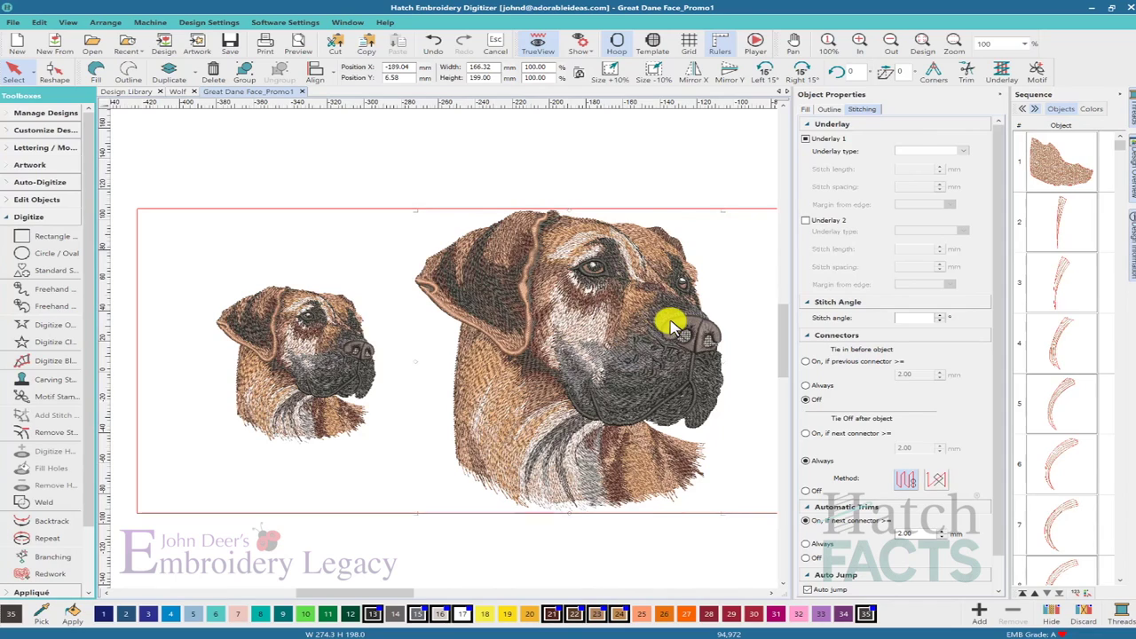
- Enable auto split on the satin fills of both nose objects in the enlarged Great Dane
left_click(673, 327)
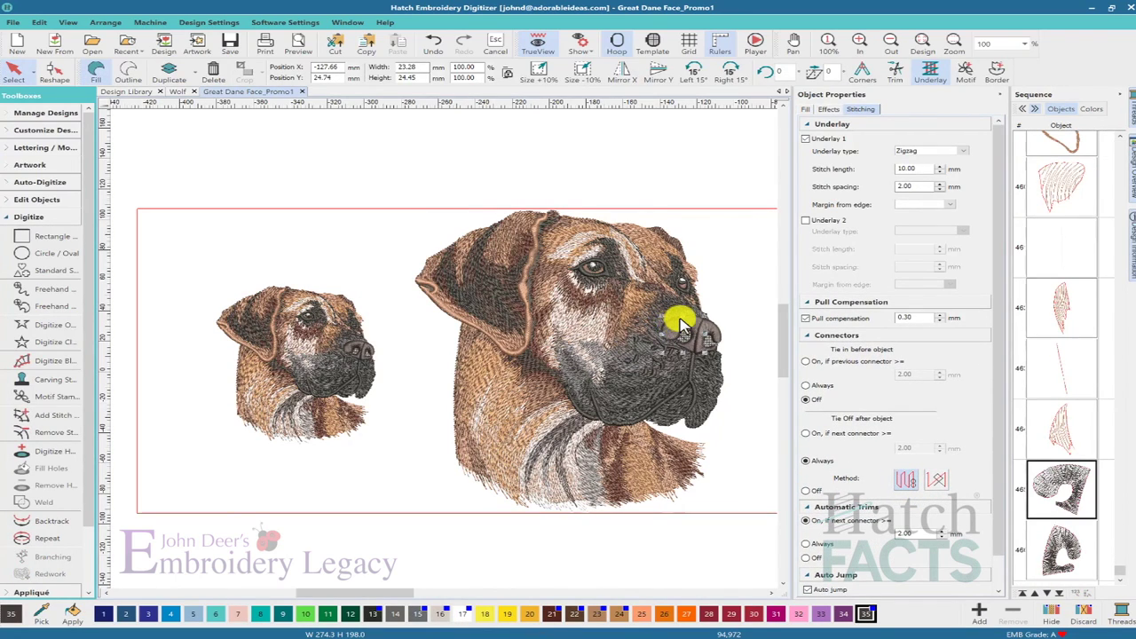
left_click(808, 110)
left_click(817, 361)
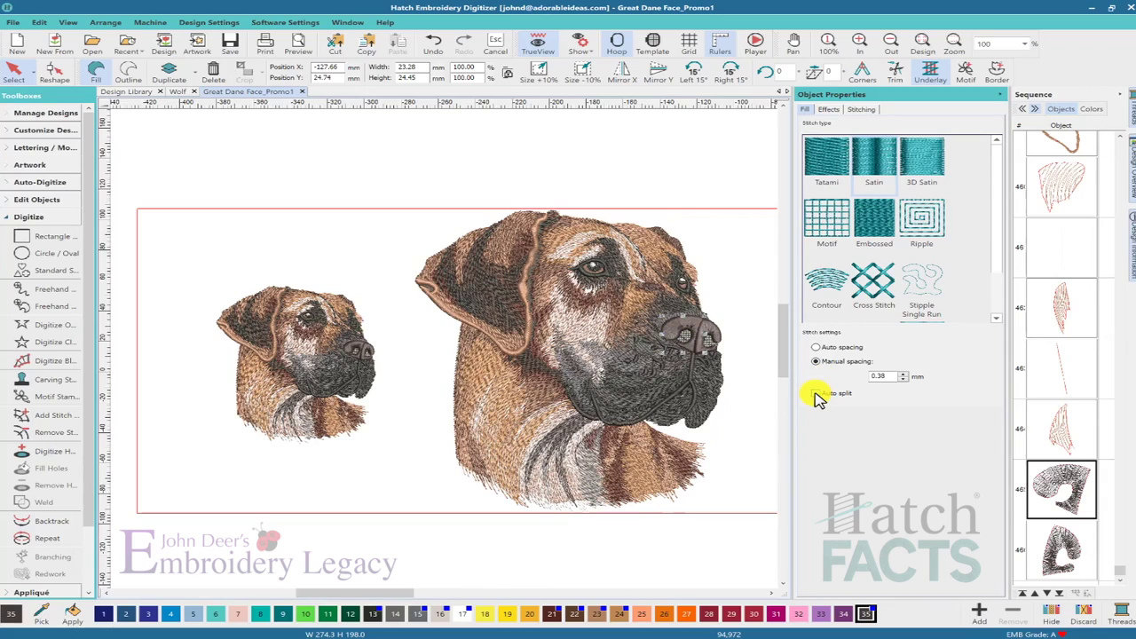
left_click(815, 393)
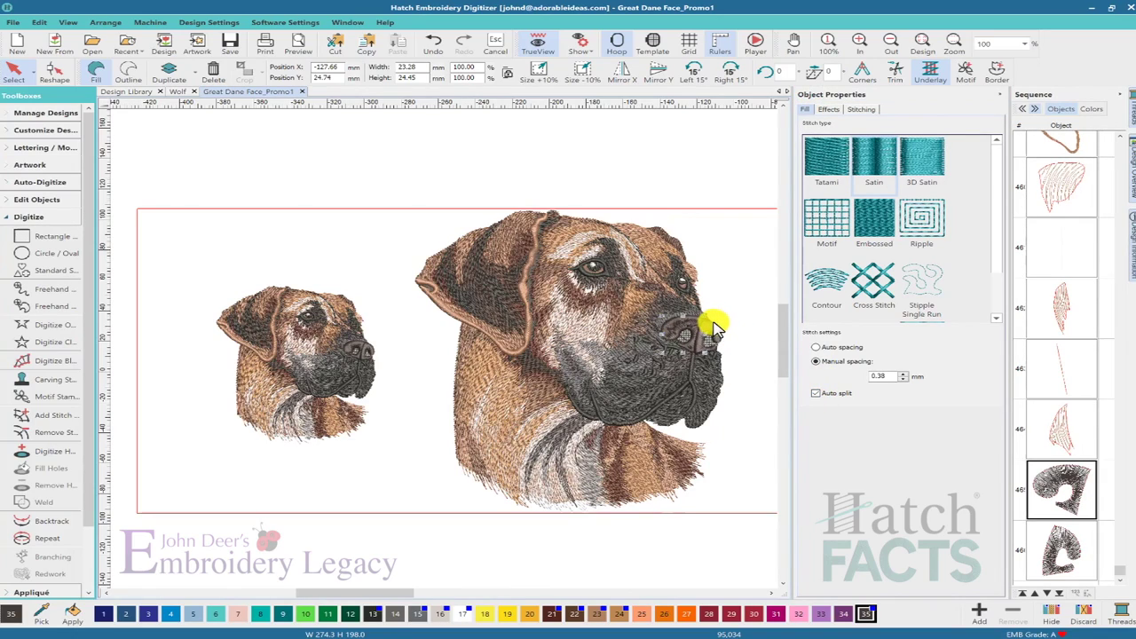
left_click(714, 329)
left_click(815, 393)
- Undo the auto split change on both nose objects while viewing the nose up close
left_click(736, 295)
key("z")
left_click_drag(593, 330, 740, 372)
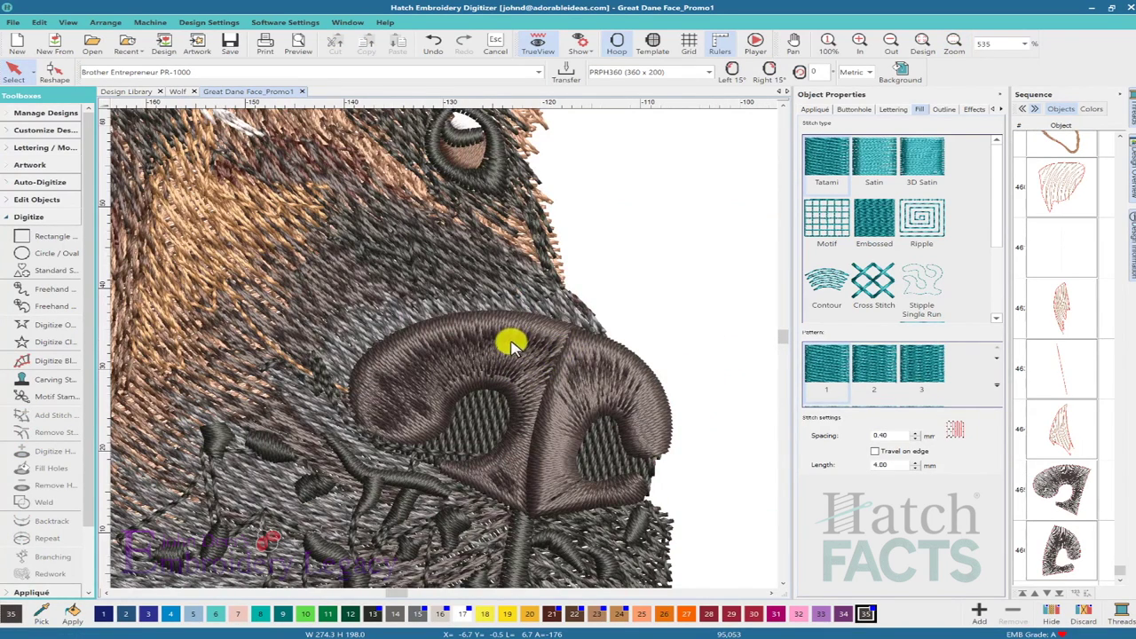
left_click(435, 46)
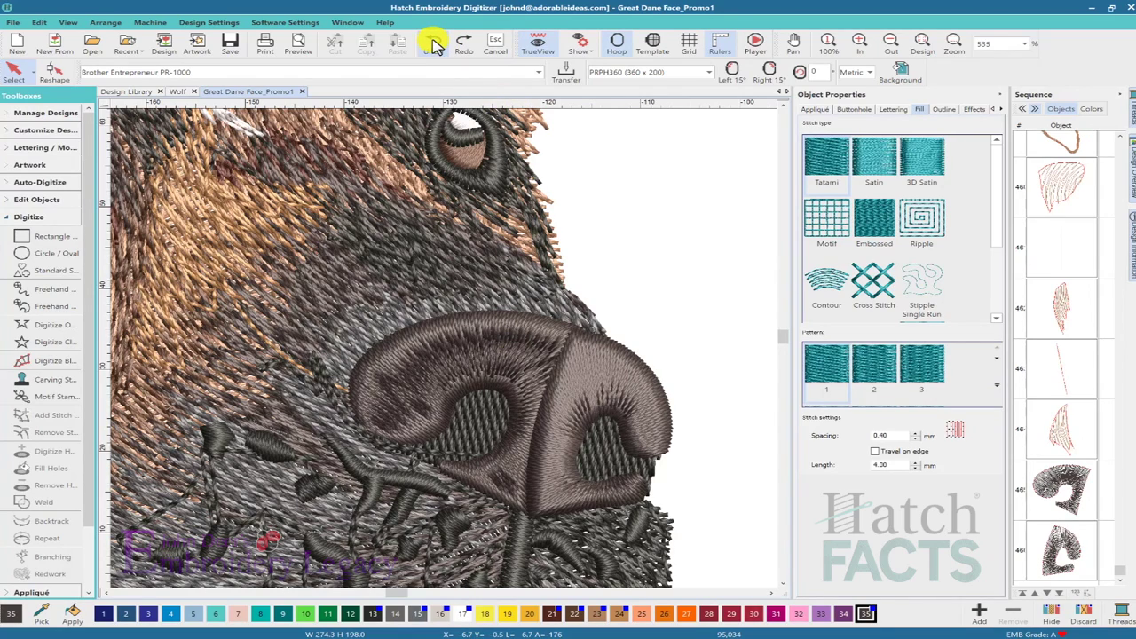
left_click(435, 46)
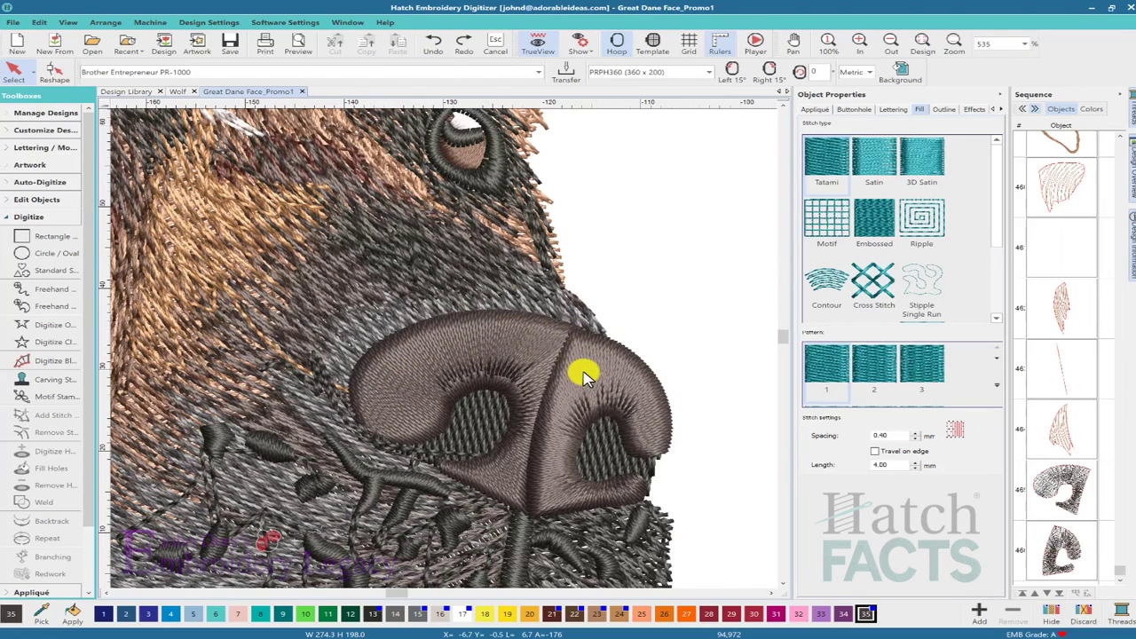
- Examine the stitch lengths of the two satin nose objects with TrueView turned off
key("t")
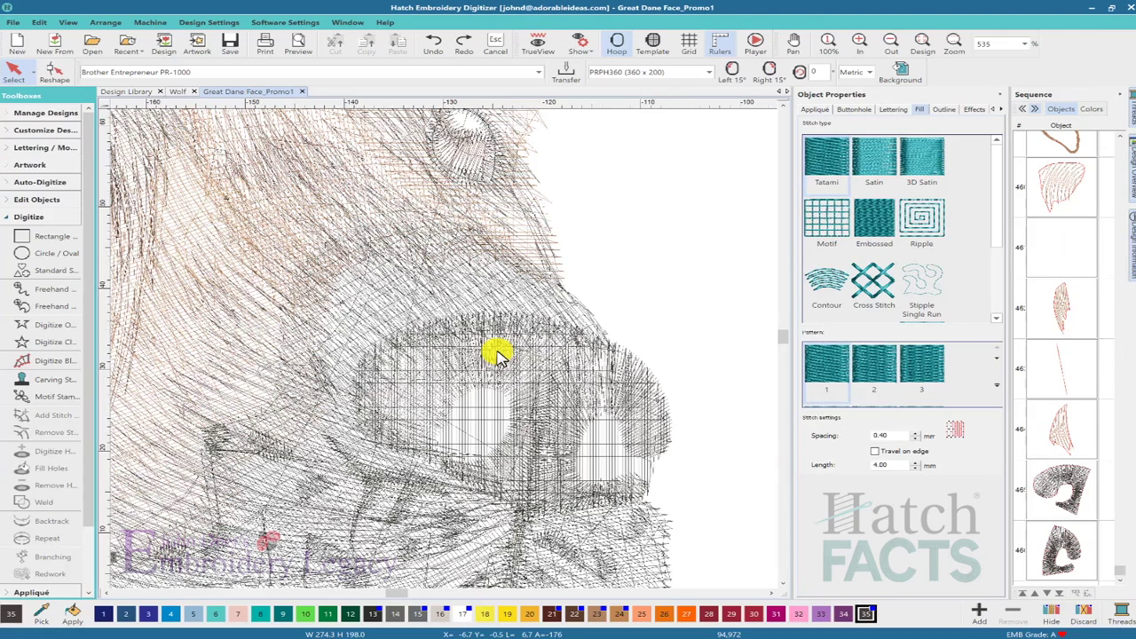
left_click(545, 317)
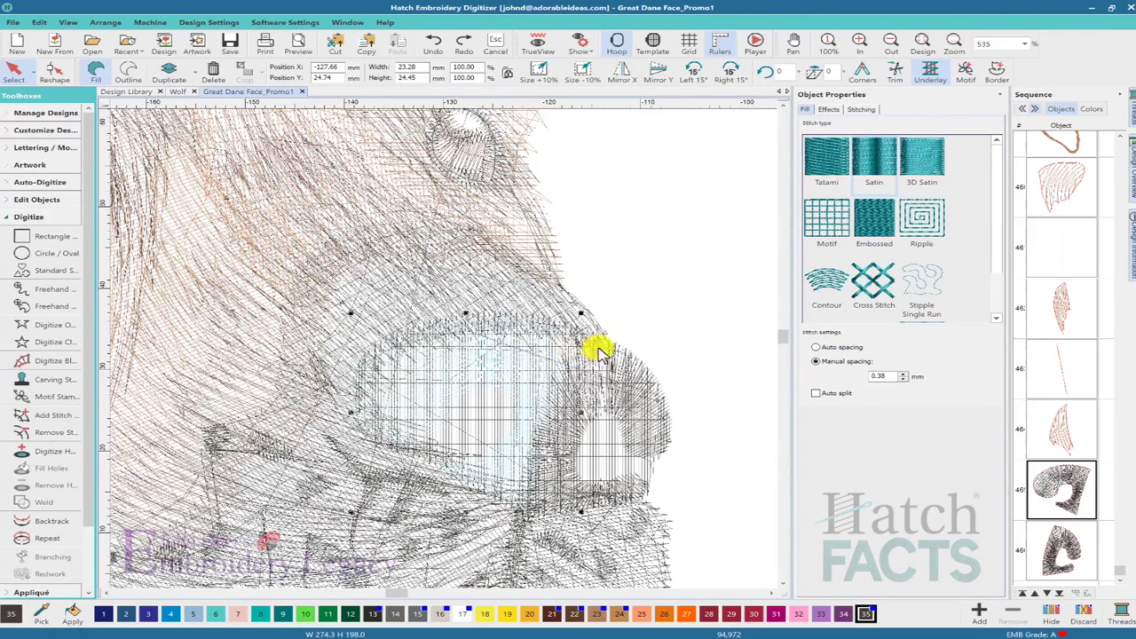
left_click(626, 355)
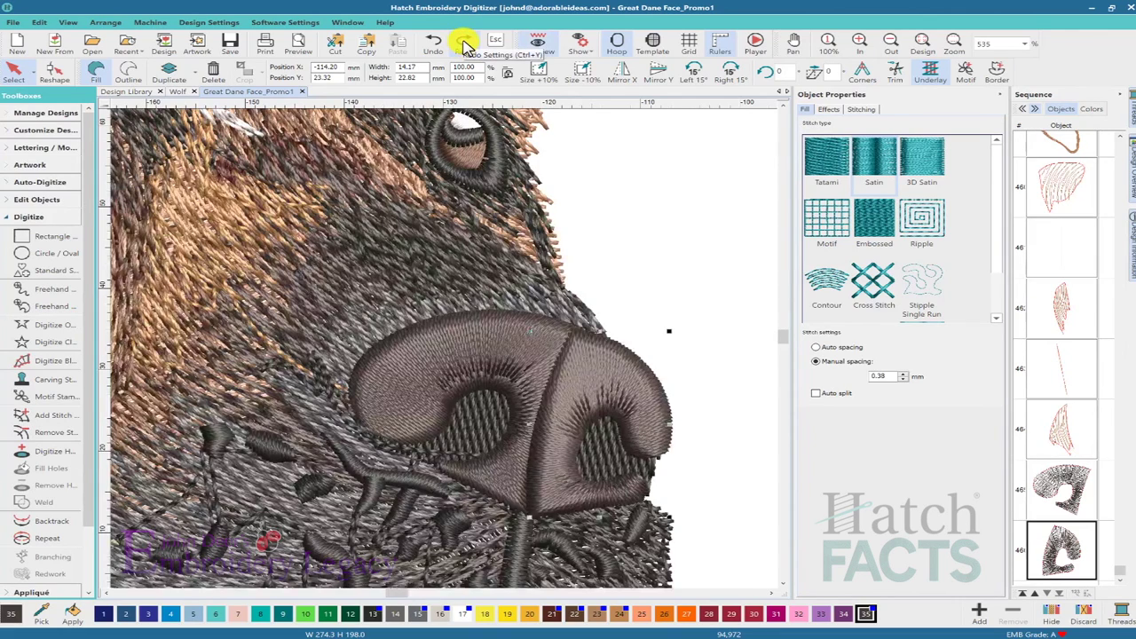
- Redo the auto split on both nose objects and bring the whole enlarged Great Dane back into view
left_click(465, 44)
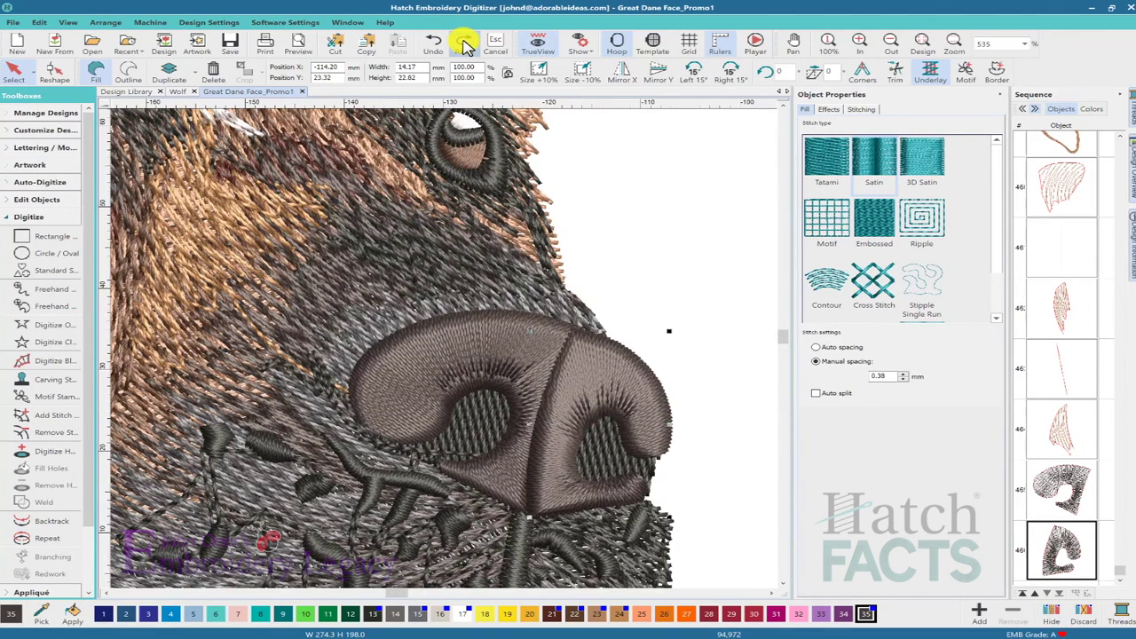
left_click(465, 45)
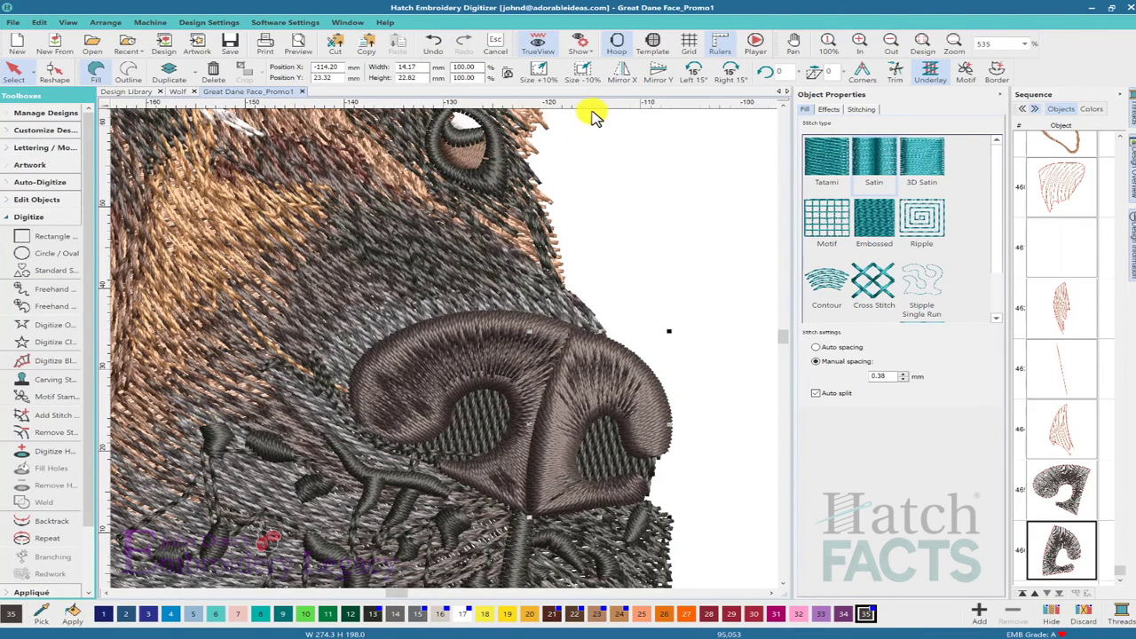
key("0")
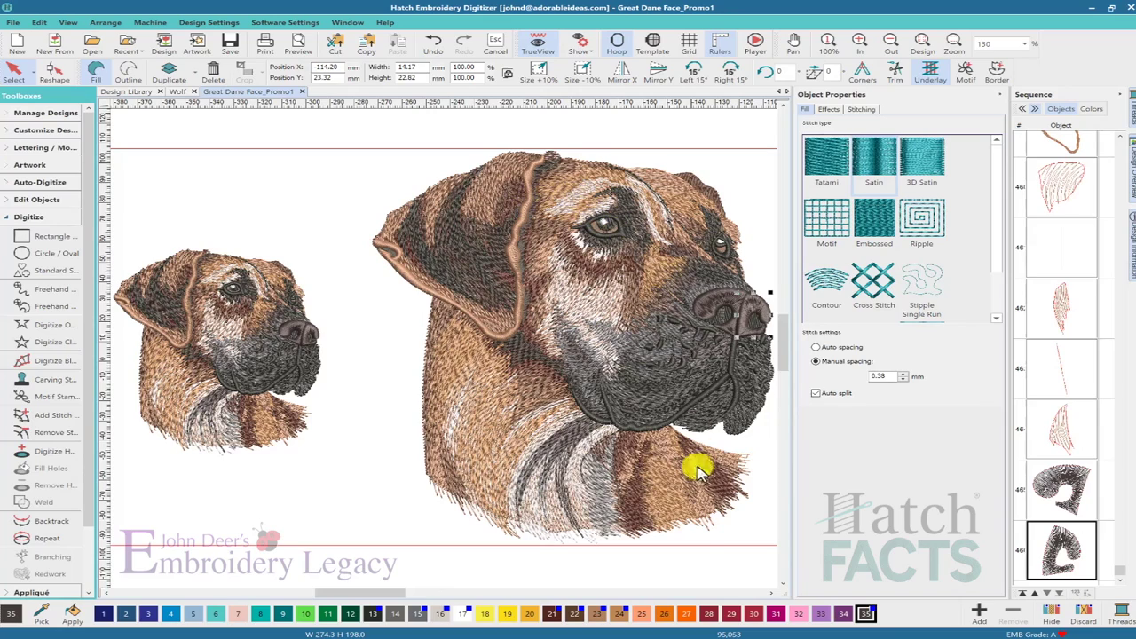
left_click(770, 593)
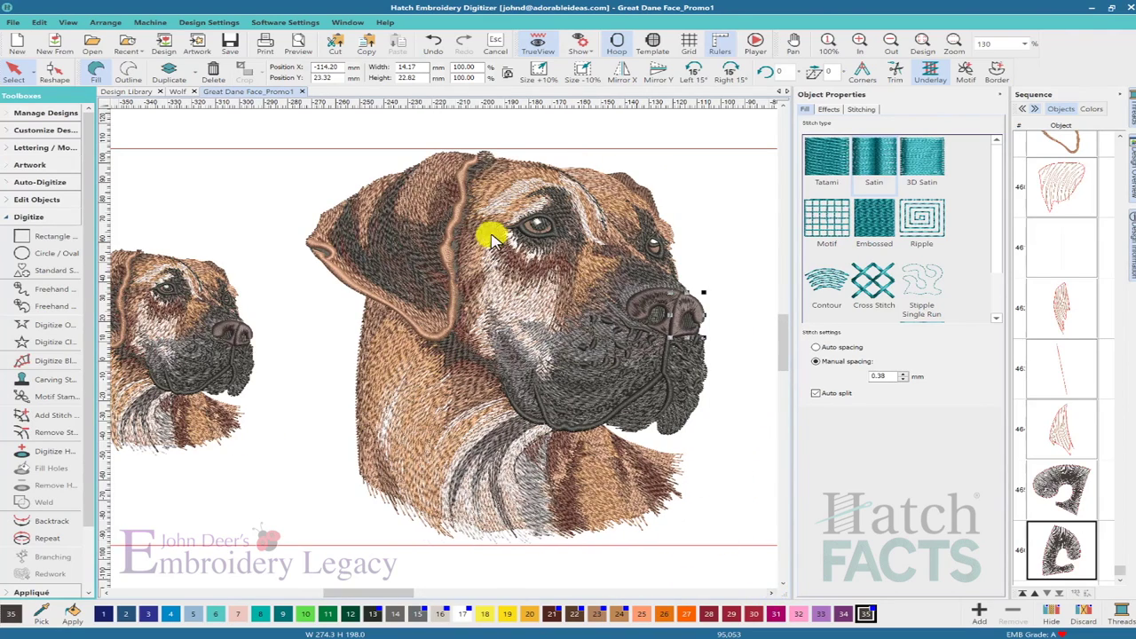